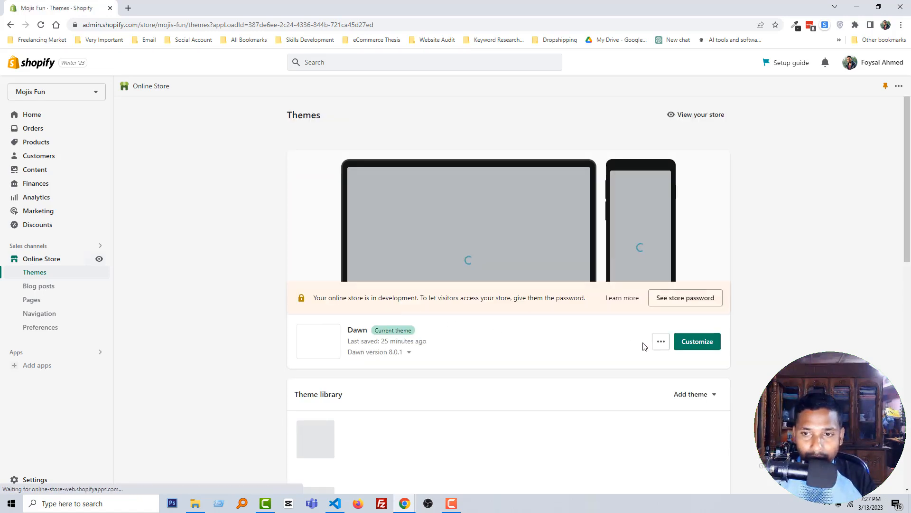
Step: Open the Dawn theme for customization and add a Custom Liquid section below Featured collection on the home page
{"action": "left_click", "coordinate": [698, 341]}
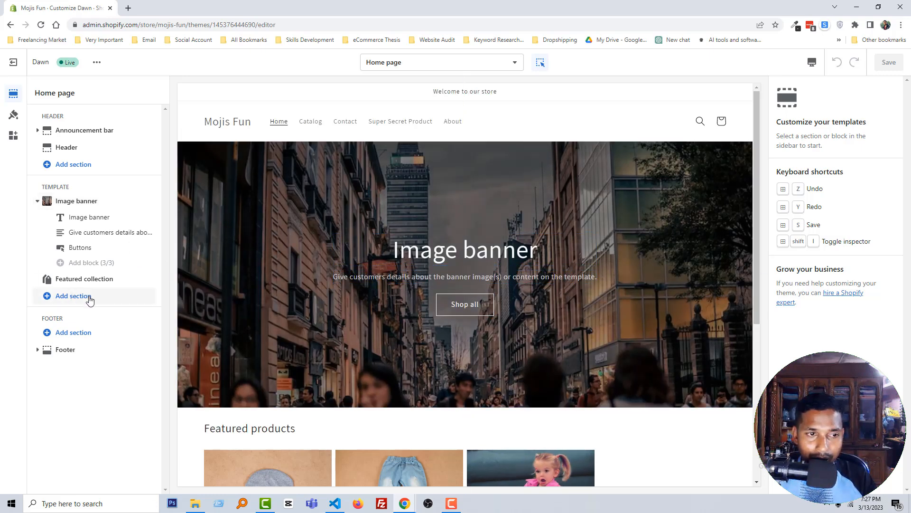
{"action": "scroll", "coordinate": [312, 307], "scroll_direction": "down", "scroll_amount": 3}
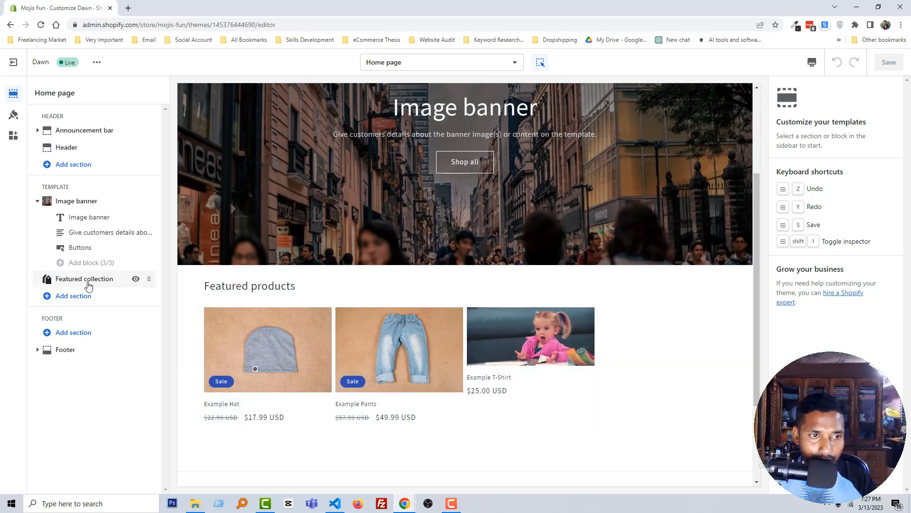
{"action": "left_click", "coordinate": [103, 301]}
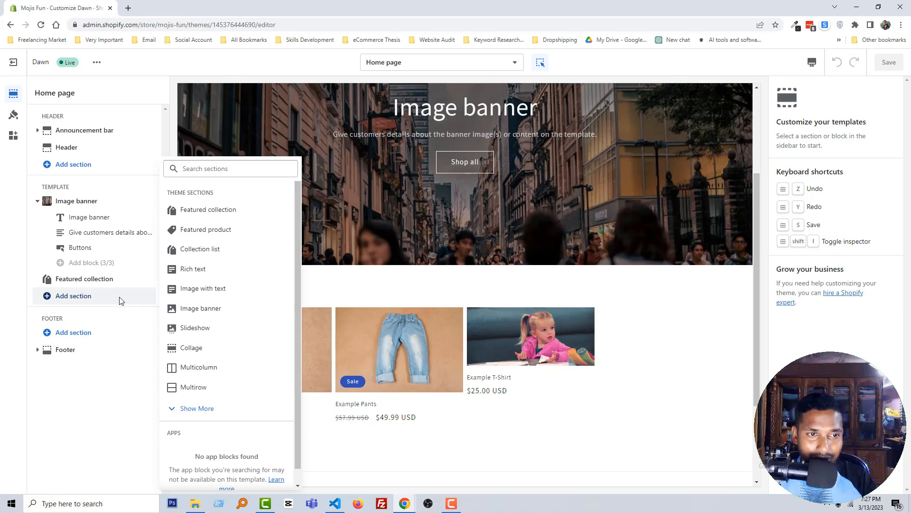
{"action": "scroll", "coordinate": [239, 344], "scroll_direction": "down", "scroll_amount": 2}
{"action": "scroll", "coordinate": [239, 343], "scroll_direction": "down", "scroll_amount": 1}
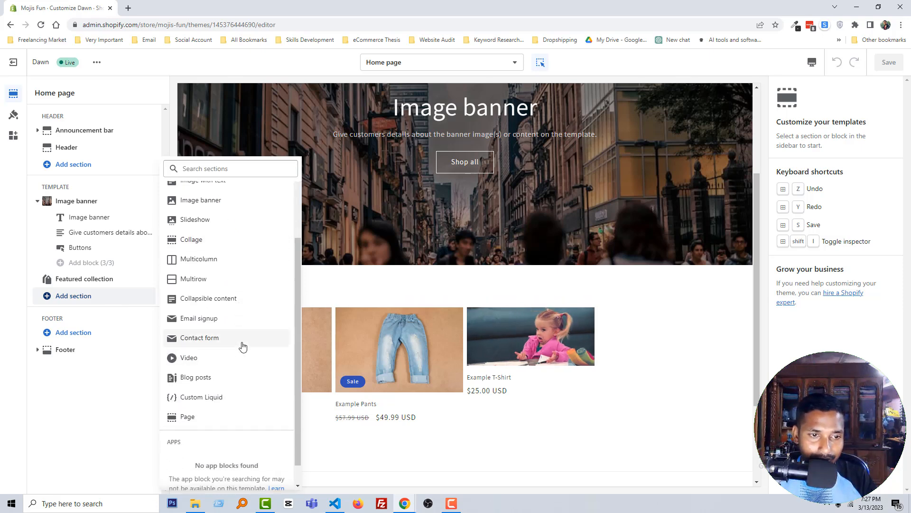
{"action": "left_click", "coordinate": [244, 399]}
{"action": "left_click", "coordinate": [864, 142]}
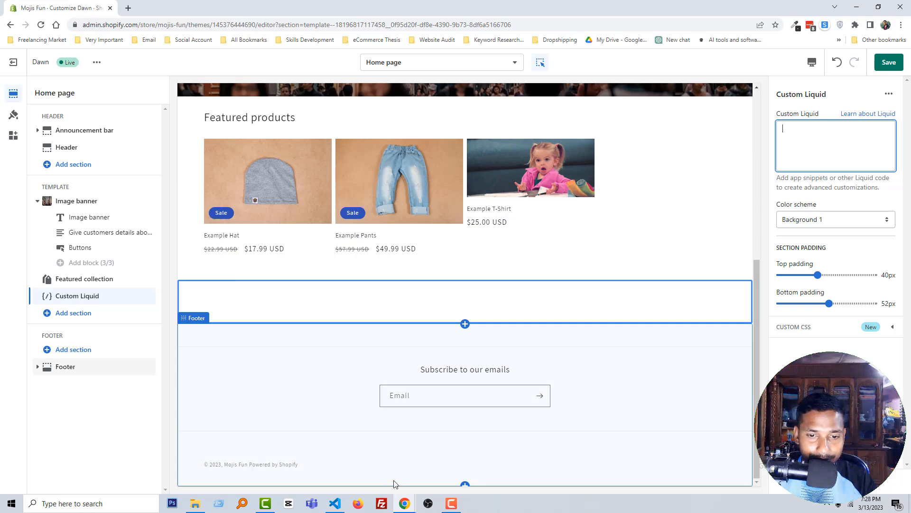
Step: Find the "No Copyright Background Nature Video" on youtube.com in a new tab by searching for "background video small size", and pause it
{"action": "left_click", "coordinate": [128, 8]}
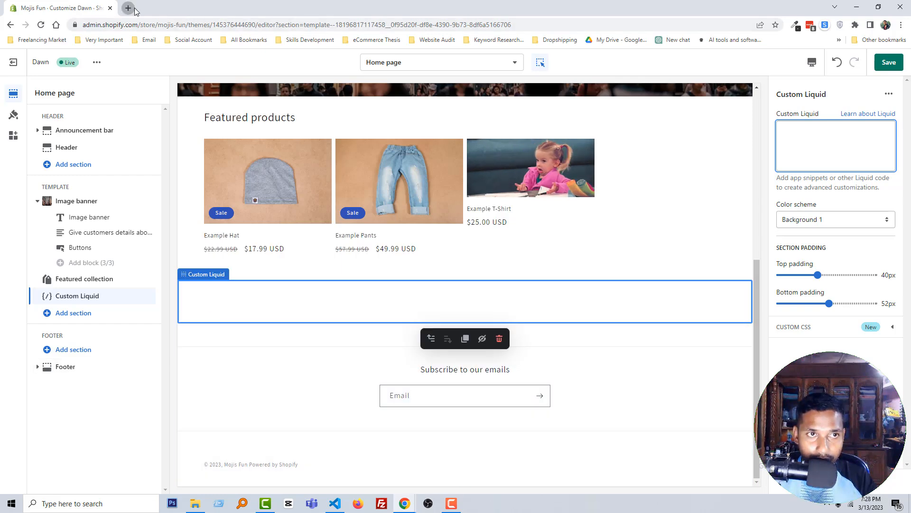
{"action": "type", "text": "youtube.com"}
{"action": "key", "text": "Return"}
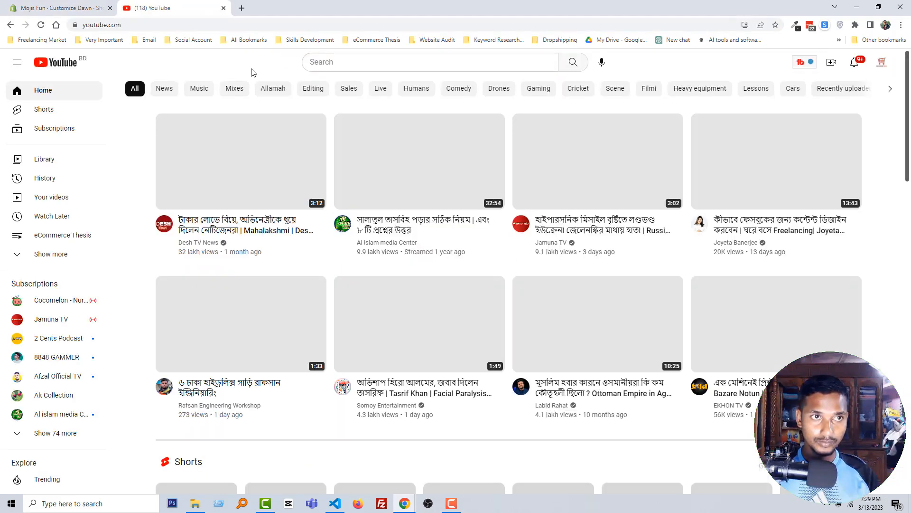
{"action": "left_click", "coordinate": [373, 60]}
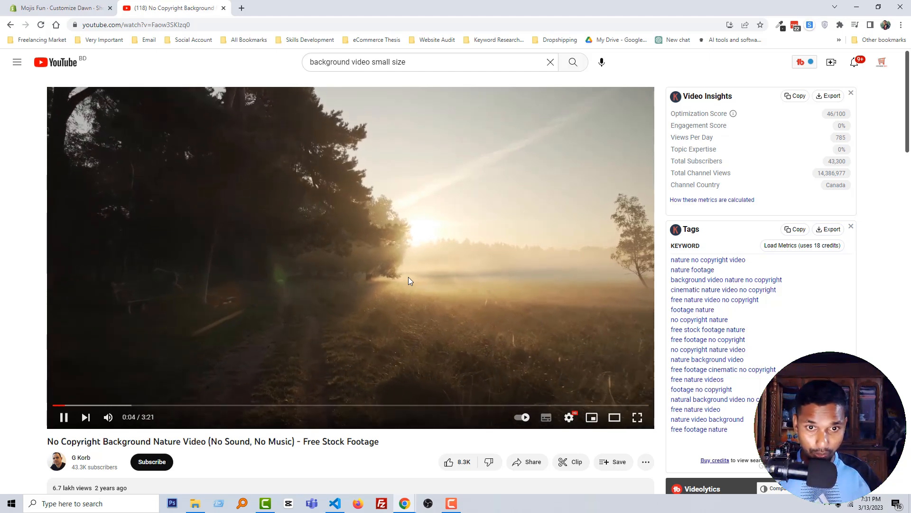
{"action": "left_click", "coordinate": [464, 295]}
Step: Copy the YouTube nature video's iframe embed code from its sharing options
{"action": "scroll", "coordinate": [560, 340], "scroll_direction": "down", "scroll_amount": 3}
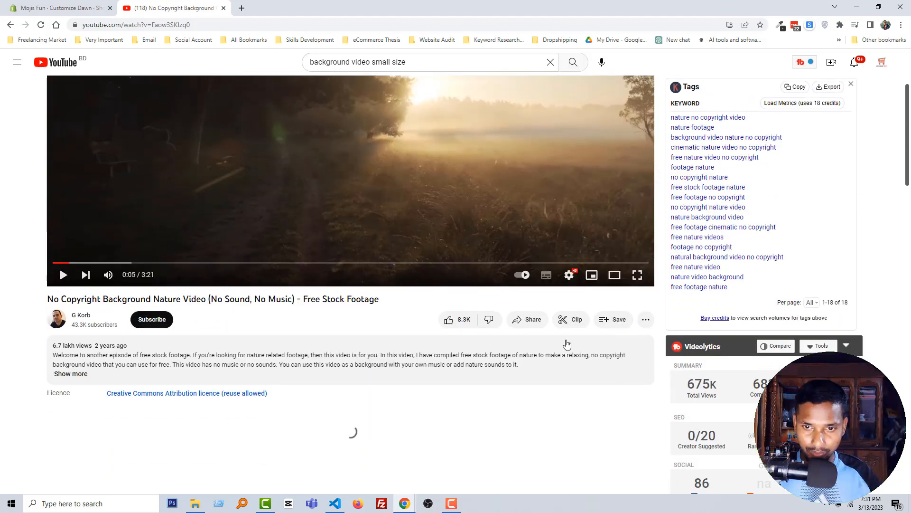
{"action": "left_click", "coordinate": [532, 321]}
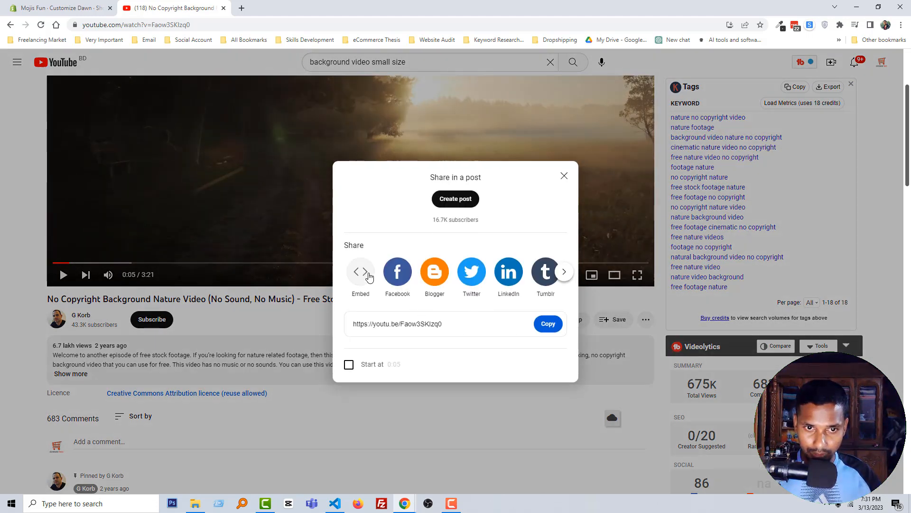
{"action": "left_click", "coordinate": [369, 276]}
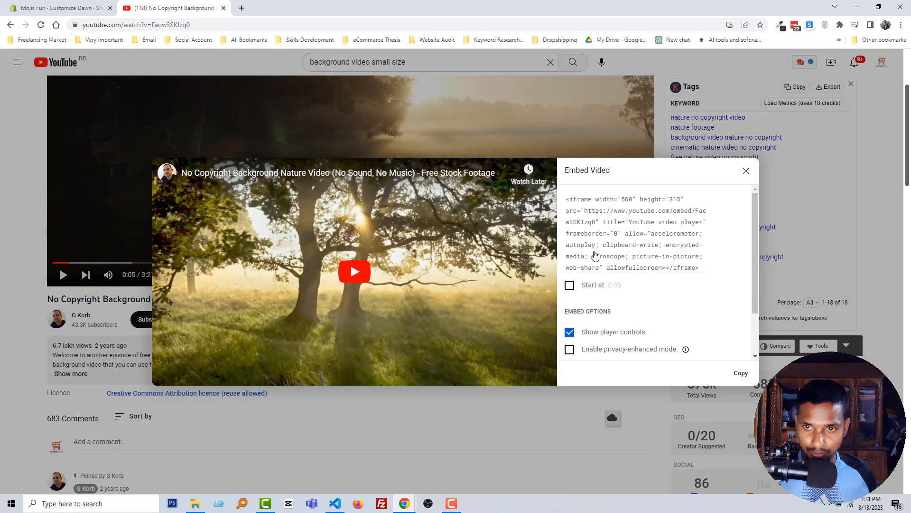
{"action": "left_click", "coordinate": [600, 226]}
{"action": "key", "text": "ctrl+c"}
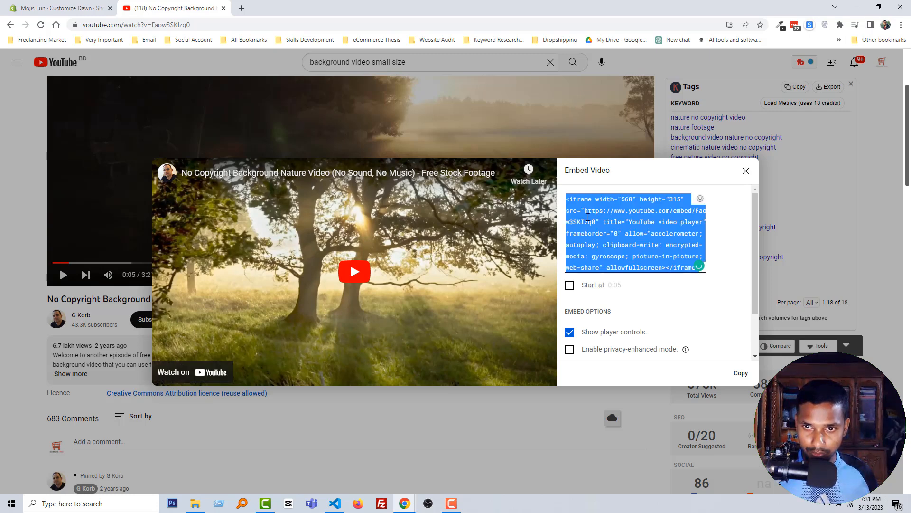
Step: Paste the YouTube iframe embed code into the Custom Liquid section of the Shopify home page
{"action": "left_click", "coordinate": [60, 8]}
{"action": "key", "text": "ctrl+v"}
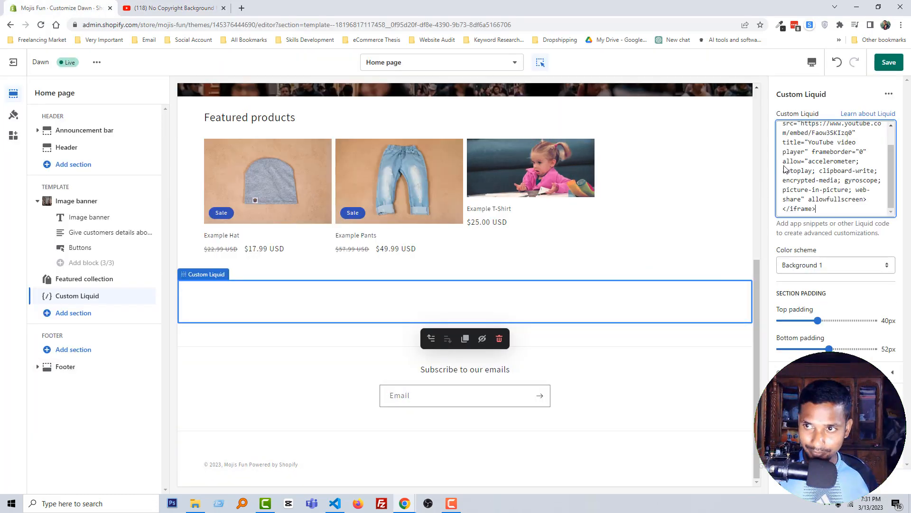
{"action": "left_click", "coordinate": [888, 64]}
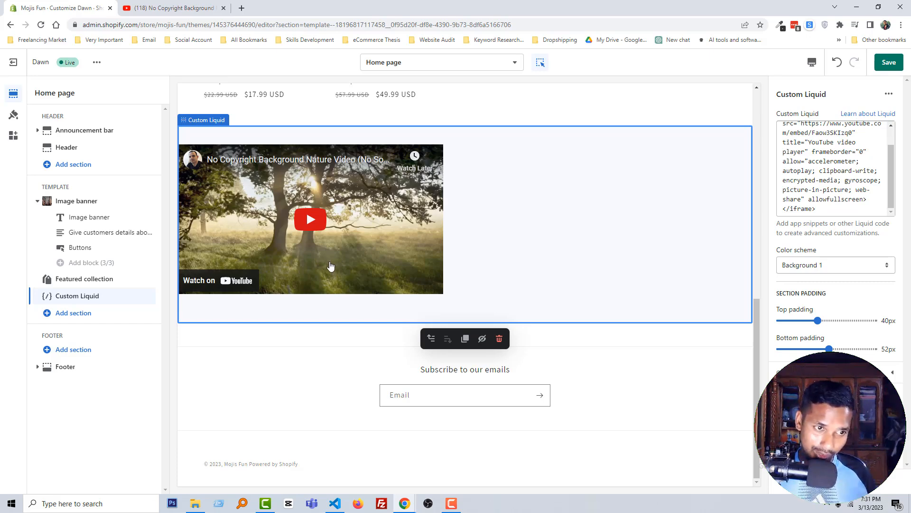
Step: Copy the HTML video snippet from VS Code and replace the Custom Liquid section's embed code with it in Shopify
{"action": "left_click", "coordinate": [331, 507]}
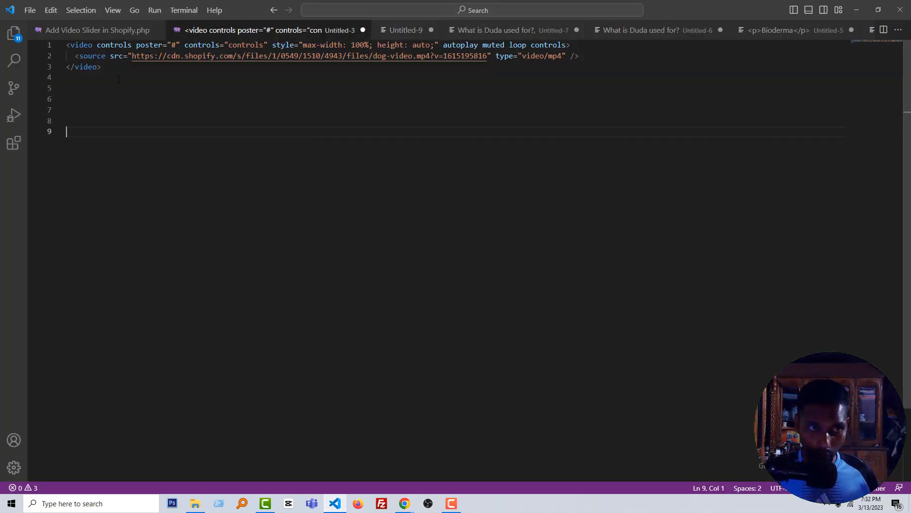
{"action": "key", "text": "ctrl+shift+Home"}
{"action": "key", "text": "ctrl+c"}
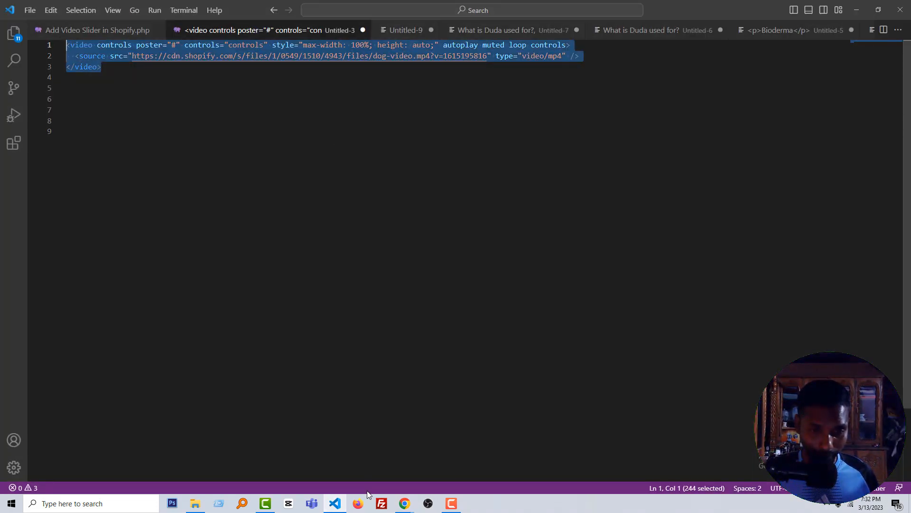
{"action": "left_click", "coordinate": [340, 504]}
{"action": "left_click", "coordinate": [855, 173]}
{"action": "key", "text": "ctrl+a"}
{"action": "key", "text": "ctrl+v"}
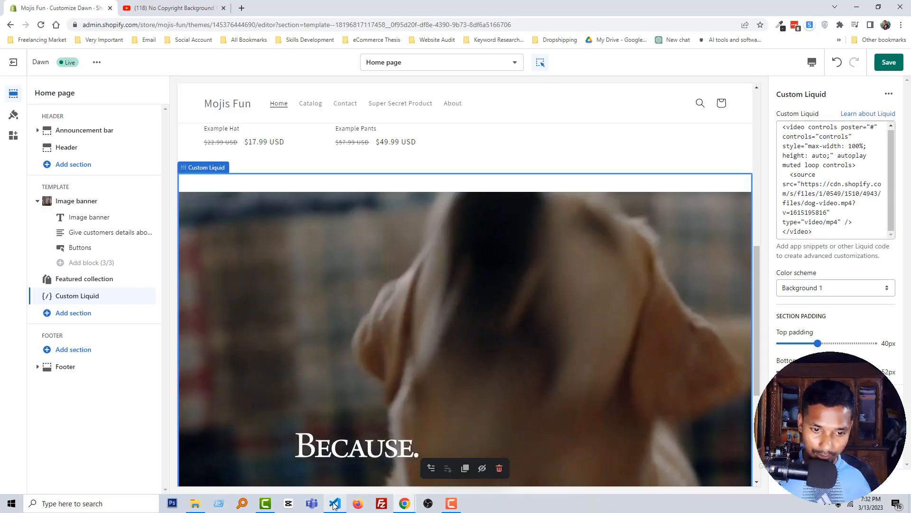
Step: Examine the MP4 source URL inside the video snippet in VS Code
{"action": "key", "text": "alt+Tab"}
{"action": "left_click", "coordinate": [398, 356]}
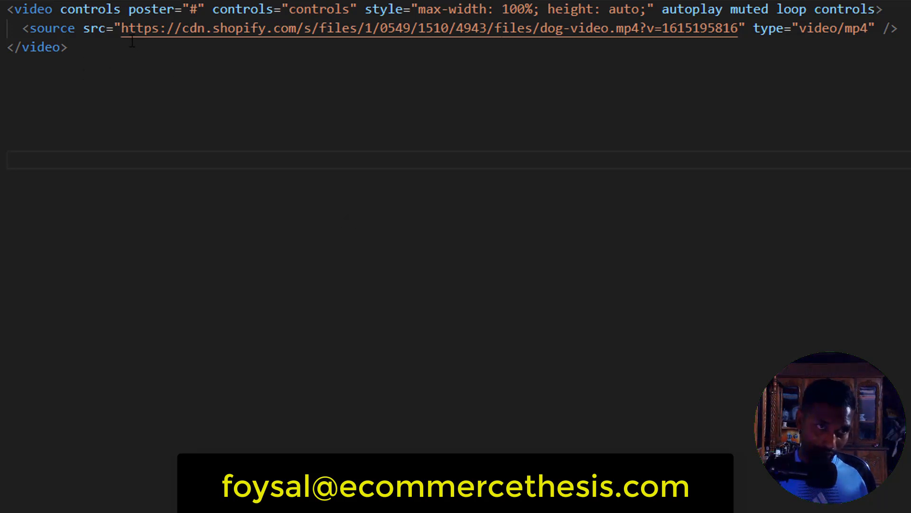
{"action": "left_click_drag", "start_coordinate": [120, 32], "coordinate": [742, 37]}
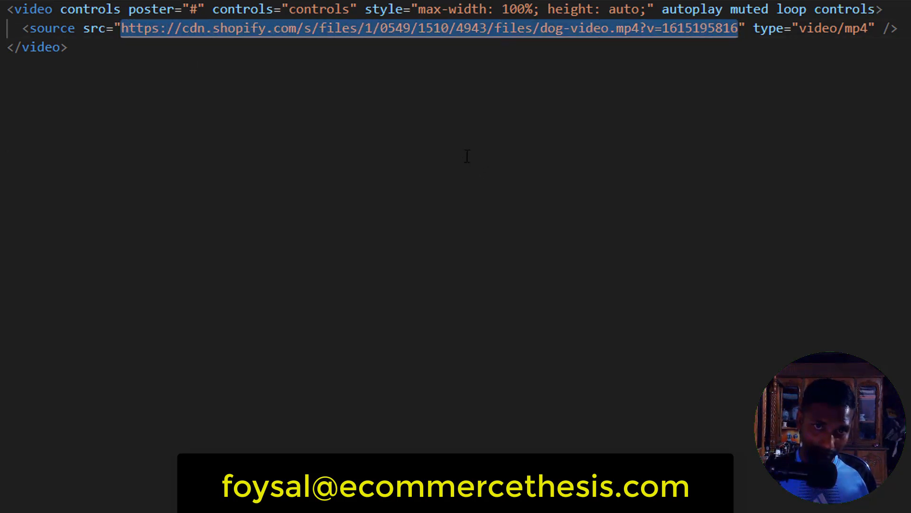
{"action": "left_click", "coordinate": [550, 266]}
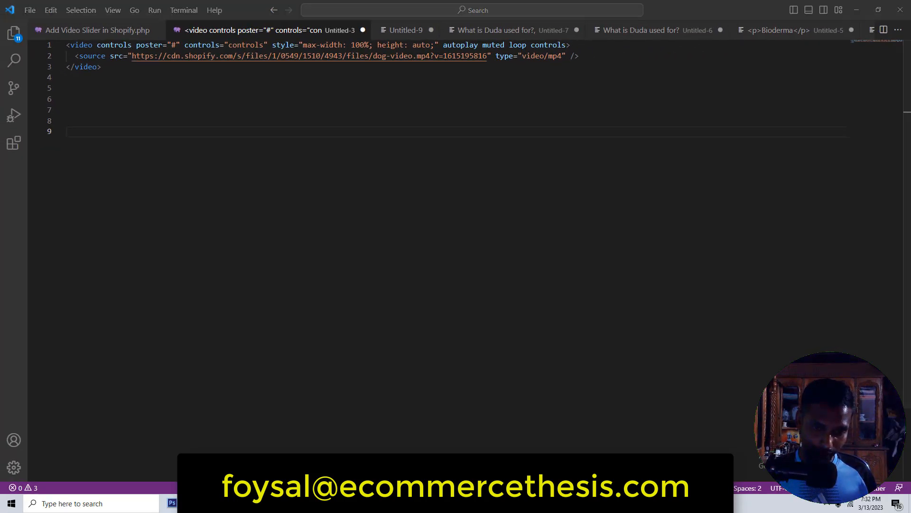
Step: Return to the YouTube nature video in Chrome and close its embed dialog
{"action": "left_click", "coordinate": [404, 503]}
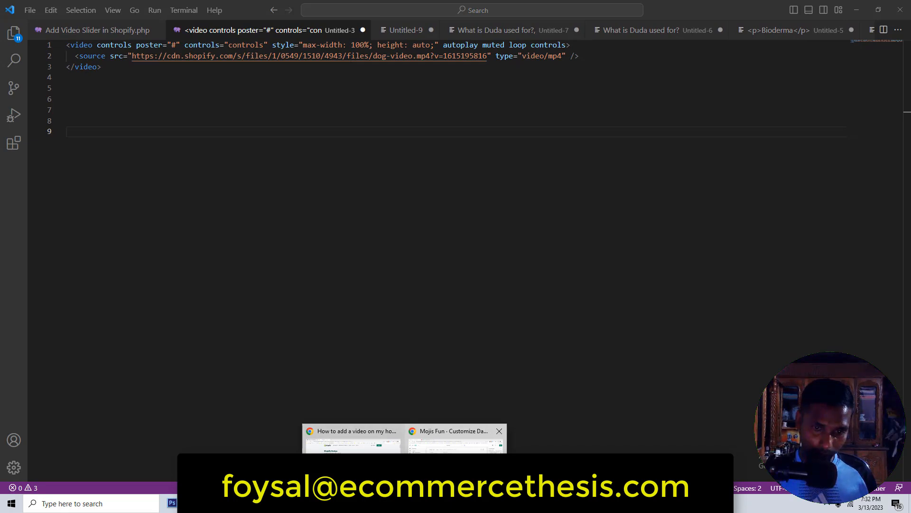
{"action": "left_click", "coordinate": [455, 439]}
{"action": "left_click", "coordinate": [167, 5]}
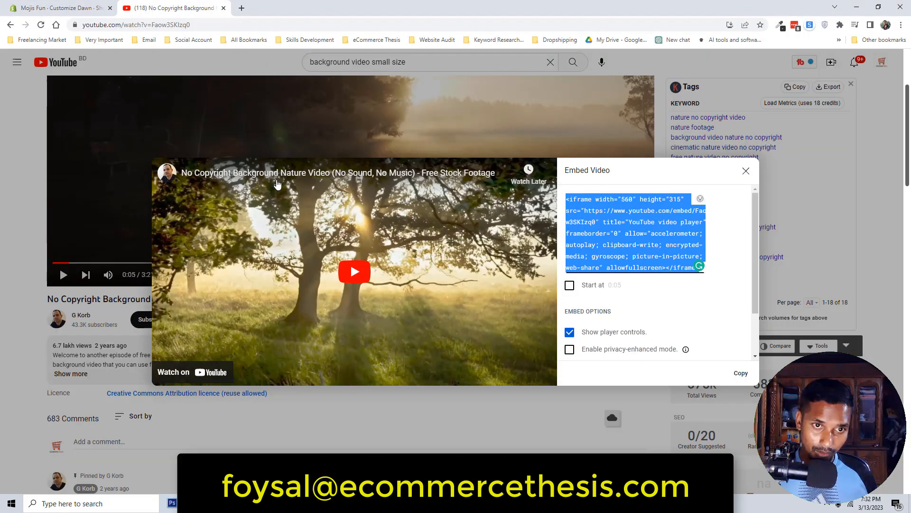
{"action": "left_click", "coordinate": [746, 172]}
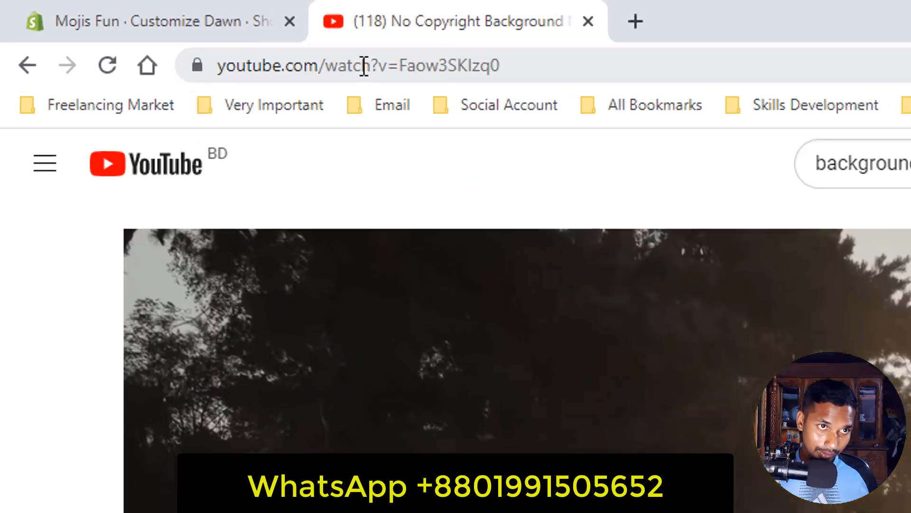
Step: Insert "pp" after "youtube" in the video's URL to reach the downloader, and download the 720p MP4, closing the ad tab
{"action": "left_click", "coordinate": [134, 27]}
{"action": "left_click", "coordinate": [115, 27]}
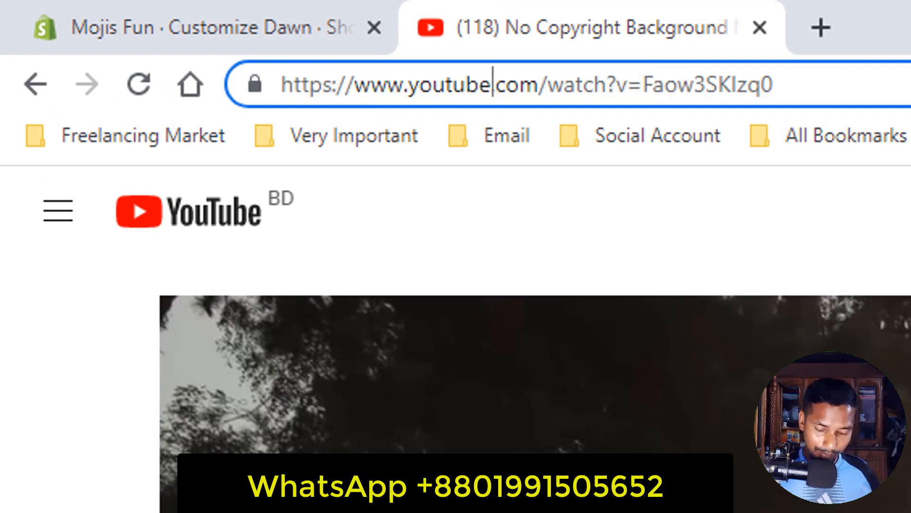
{"action": "type", "text": "pp"}
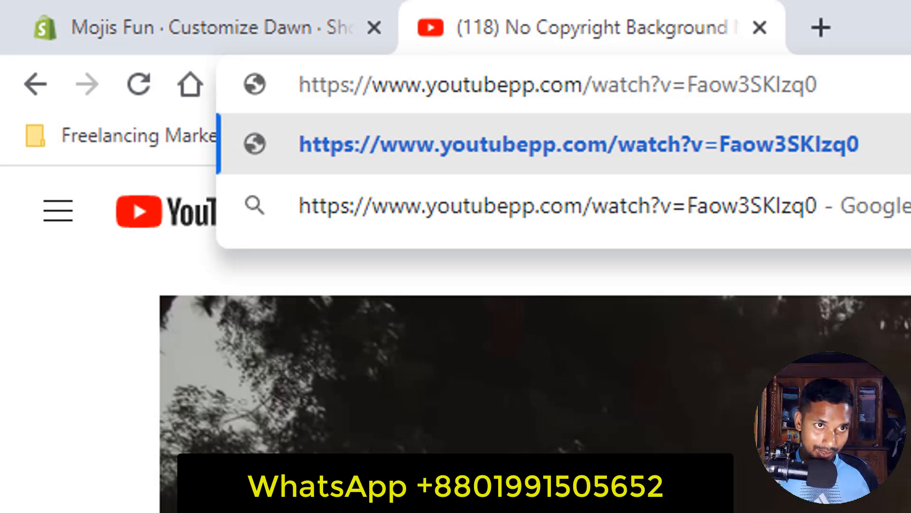
{"action": "key", "text": "Return"}
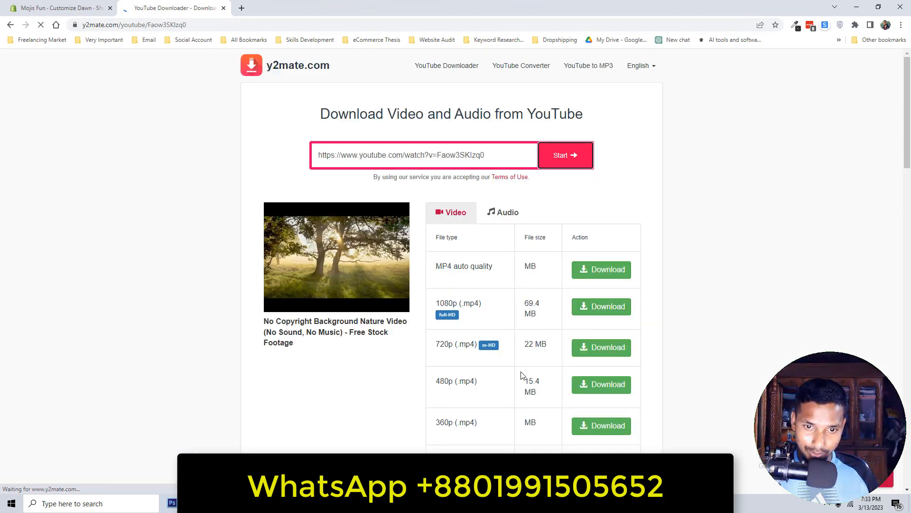
{"action": "left_click", "coordinate": [597, 351]}
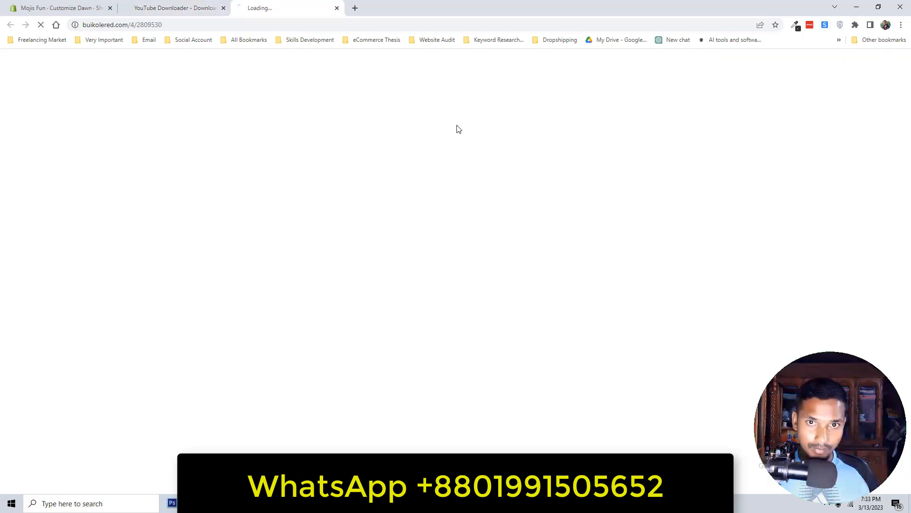
{"action": "key", "text": "ctrl+w"}
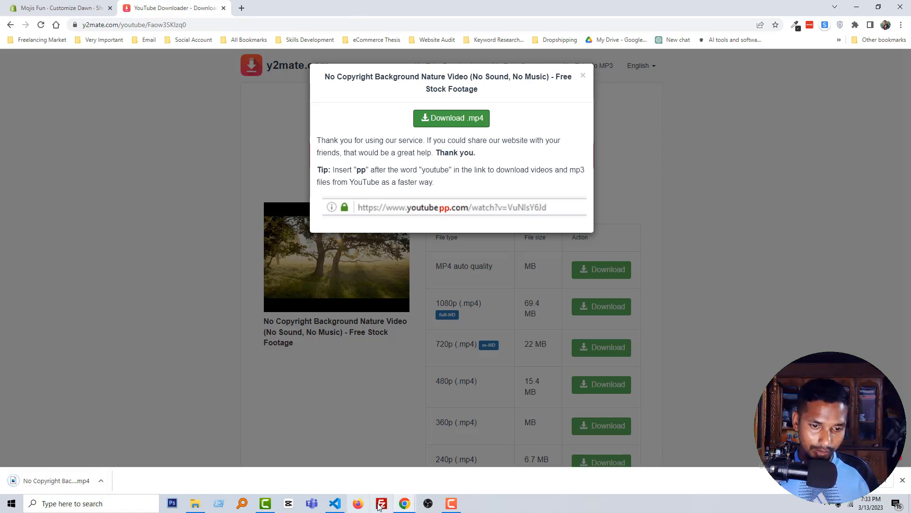
Step: Exit the theme editor and upload the downloaded "No Copyright Background Nature Video" MP4 to the Shopify store's Files
{"action": "left_click", "coordinate": [402, 509]}
{"action": "left_click", "coordinate": [447, 464]}
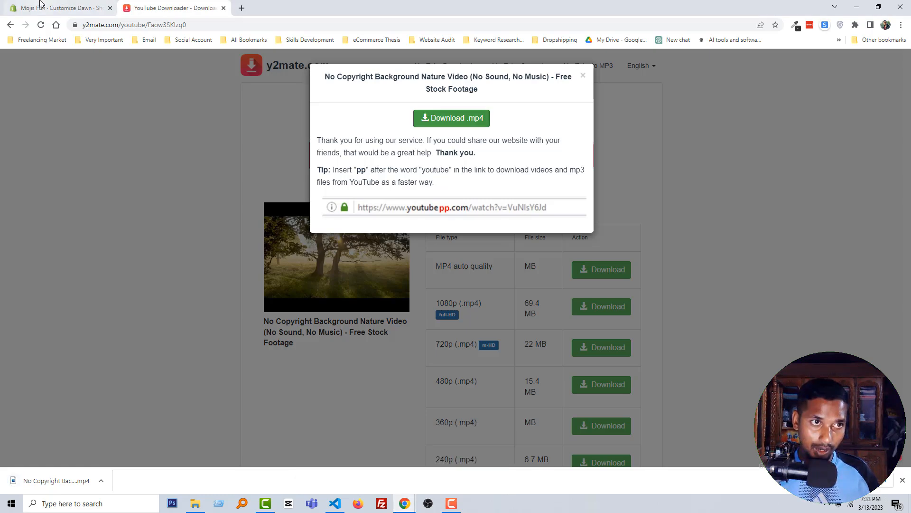
{"action": "left_click", "coordinate": [41, 4]}
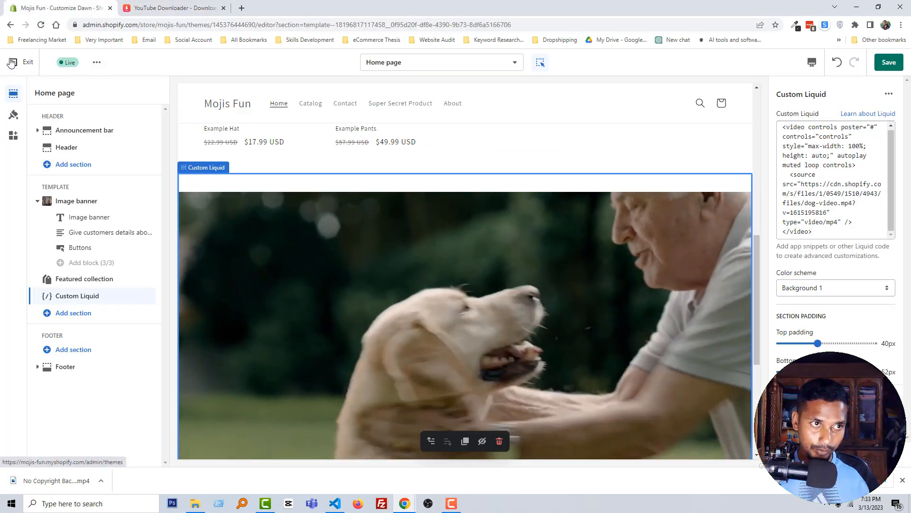
{"action": "left_click", "coordinate": [13, 62]}
{"action": "left_click", "coordinate": [35, 170]}
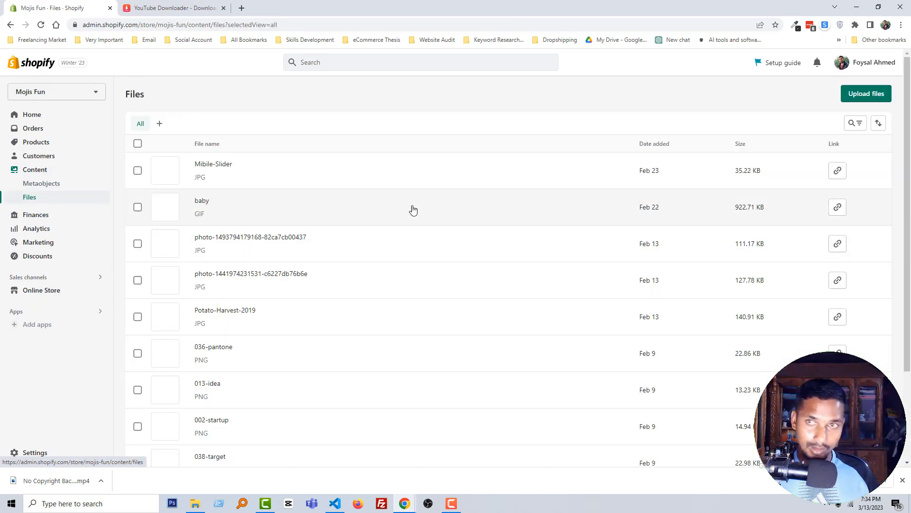
{"action": "left_click", "coordinate": [881, 97]}
{"action": "left_click", "coordinate": [571, 296]}
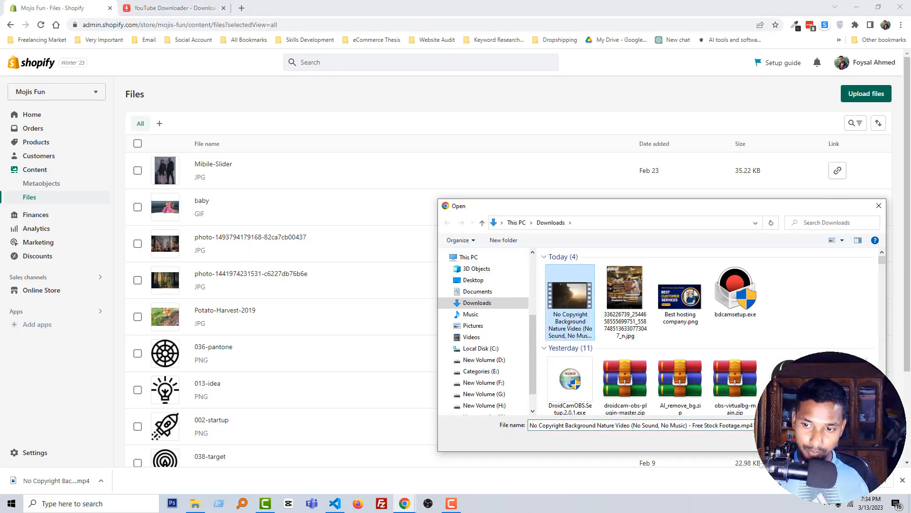
{"action": "left_click", "coordinate": [810, 442]}
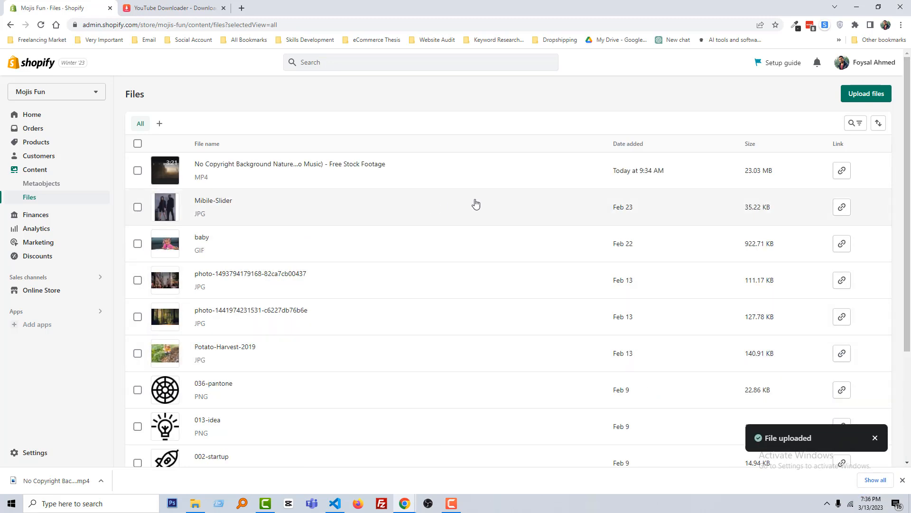
Step: Copy the uploaded nature MP4's link from Shopify Files and replace the dog-video source URL in VS Code's video snippet with it
{"action": "left_click", "coordinate": [844, 172]}
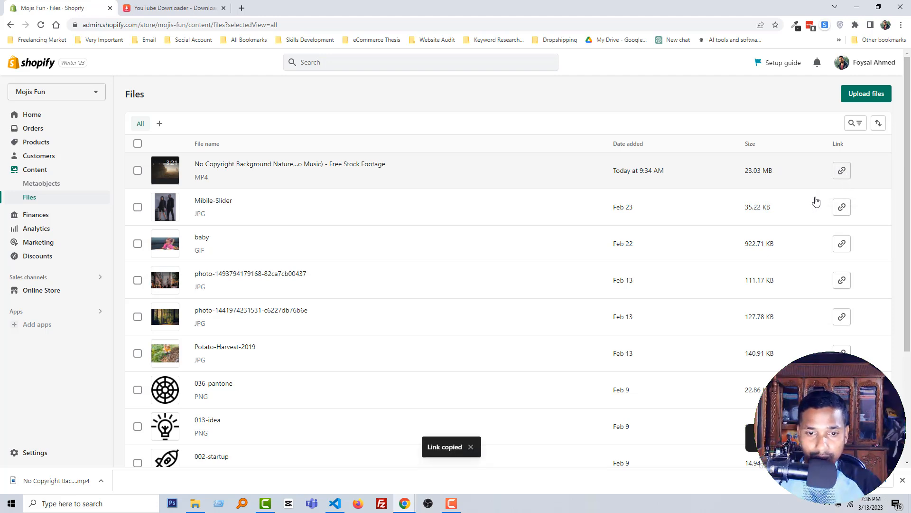
{"action": "left_click", "coordinate": [335, 503]}
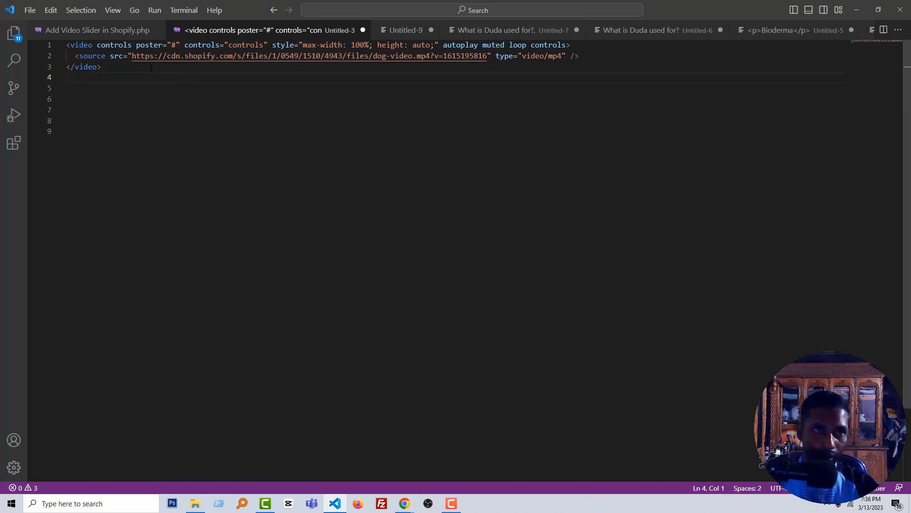
{"action": "left_click_drag", "start_coordinate": [132, 56], "coordinate": [478, 56]}
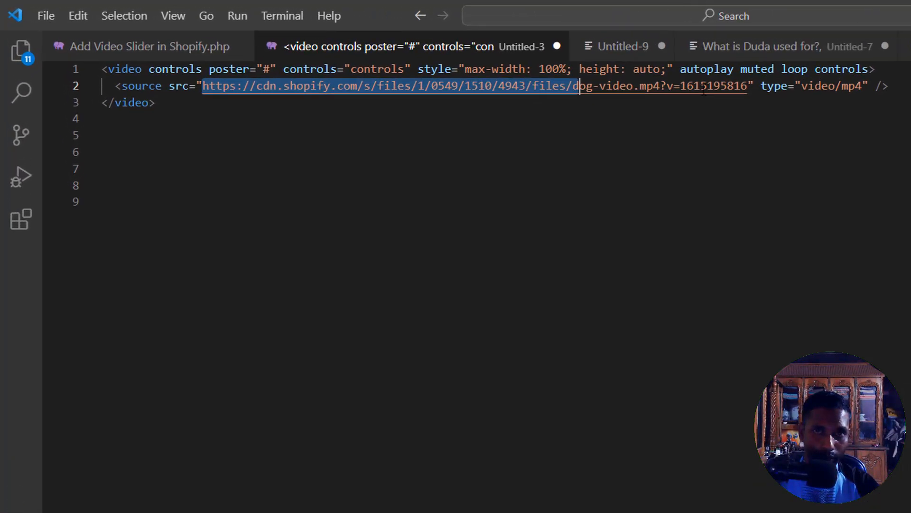
{"action": "key", "text": "BackSpace"}
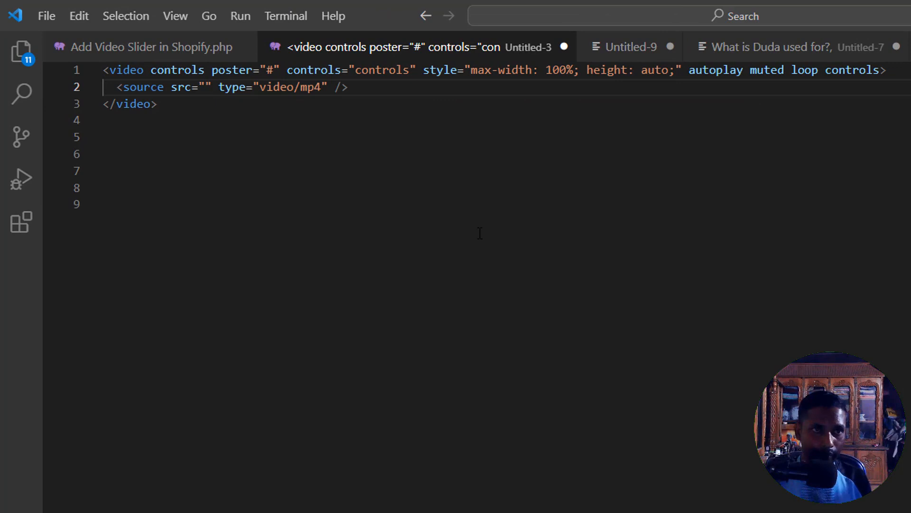
{"action": "key", "text": "ctrl+v"}
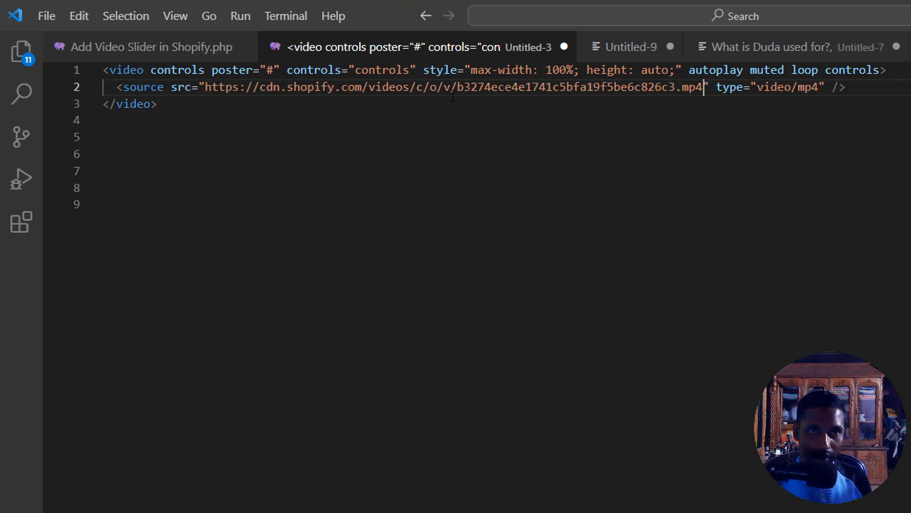
Step: Copy the complete video snippet, from the opening video tag through the closing one
{"action": "left_click_drag", "start_coordinate": [196, 113], "coordinate": [62, 68]}
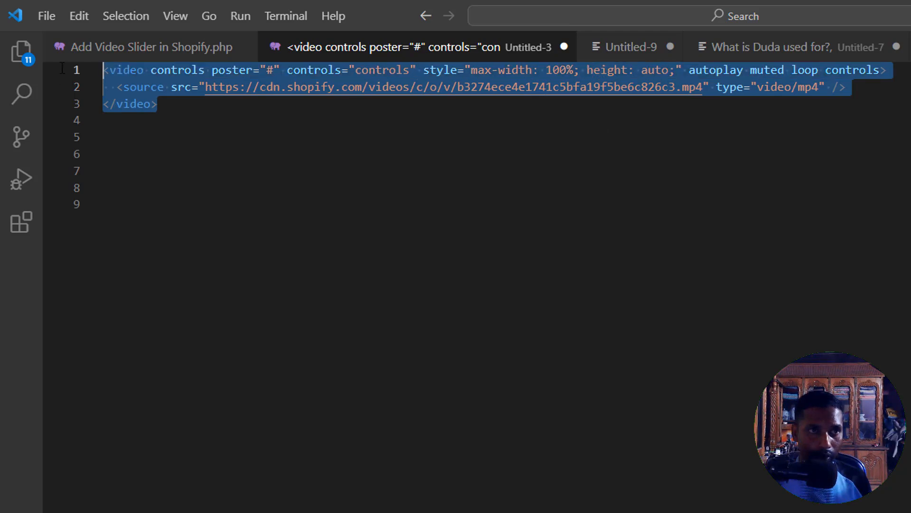
{"action": "right_click", "coordinate": [184, 87]}
{"action": "left_click", "coordinate": [243, 180]}
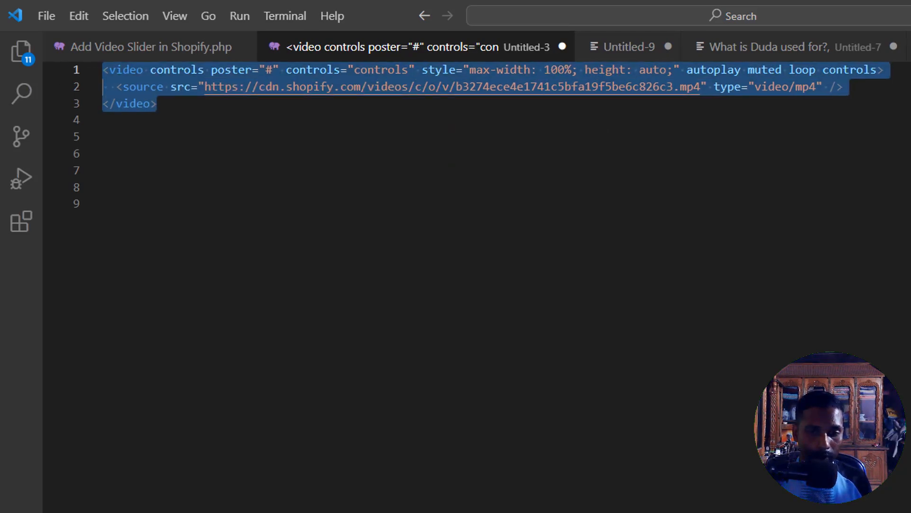
Step: Return to the Shopify theme editor in Chrome, paste the video snippet into the home page's Custom Liquid section, and save
{"action": "left_click", "coordinate": [857, 7]}
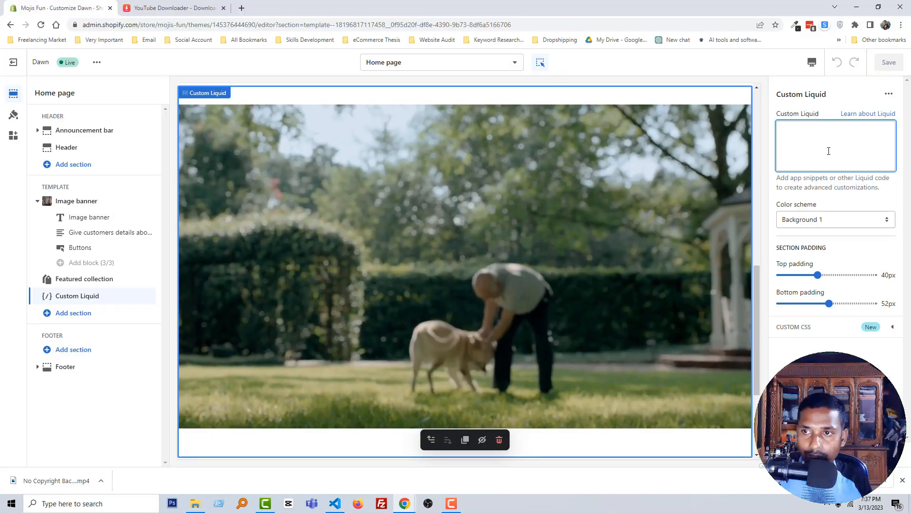
{"action": "right_click", "coordinate": [829, 151]}
{"action": "left_click", "coordinate": [835, 221]}
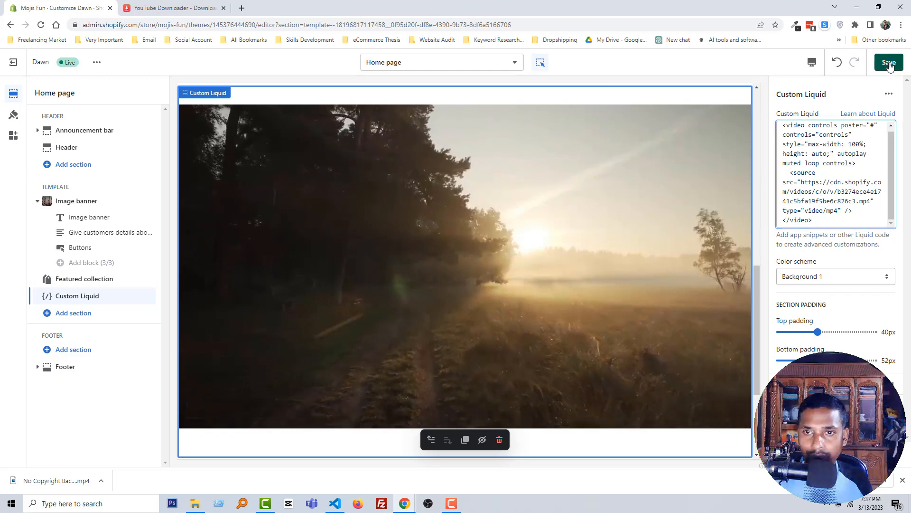
{"action": "left_click", "coordinate": [889, 62]}
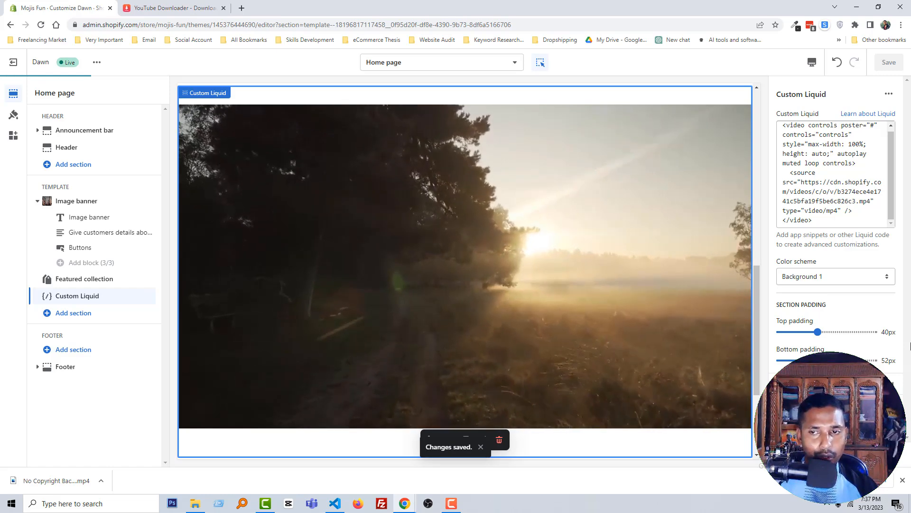
{"action": "scroll", "coordinate": [721, 398], "scroll_direction": "up", "scroll_amount": 2}
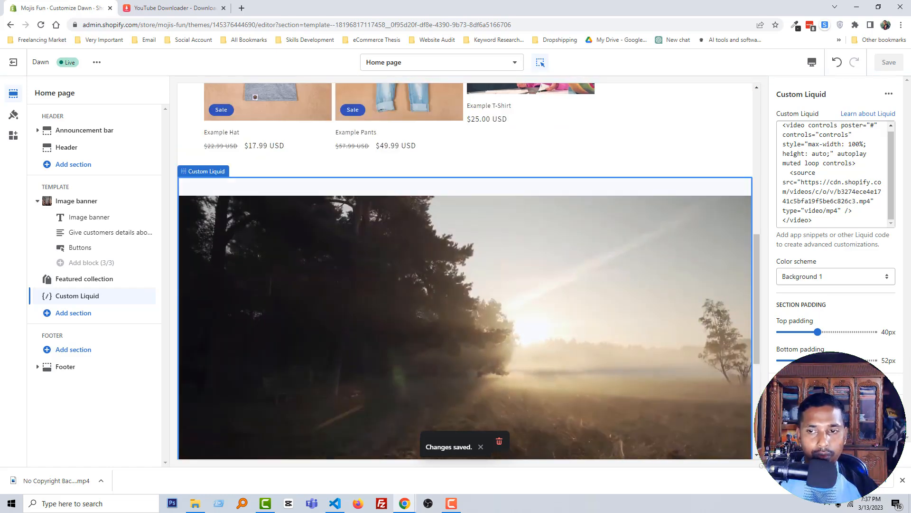
{"action": "scroll", "coordinate": [721, 397], "scroll_direction": "down", "scroll_amount": 2}
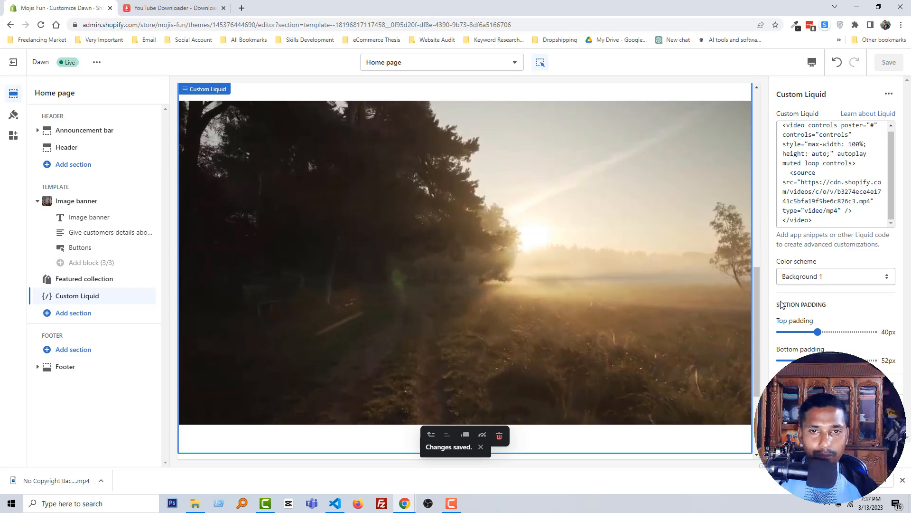